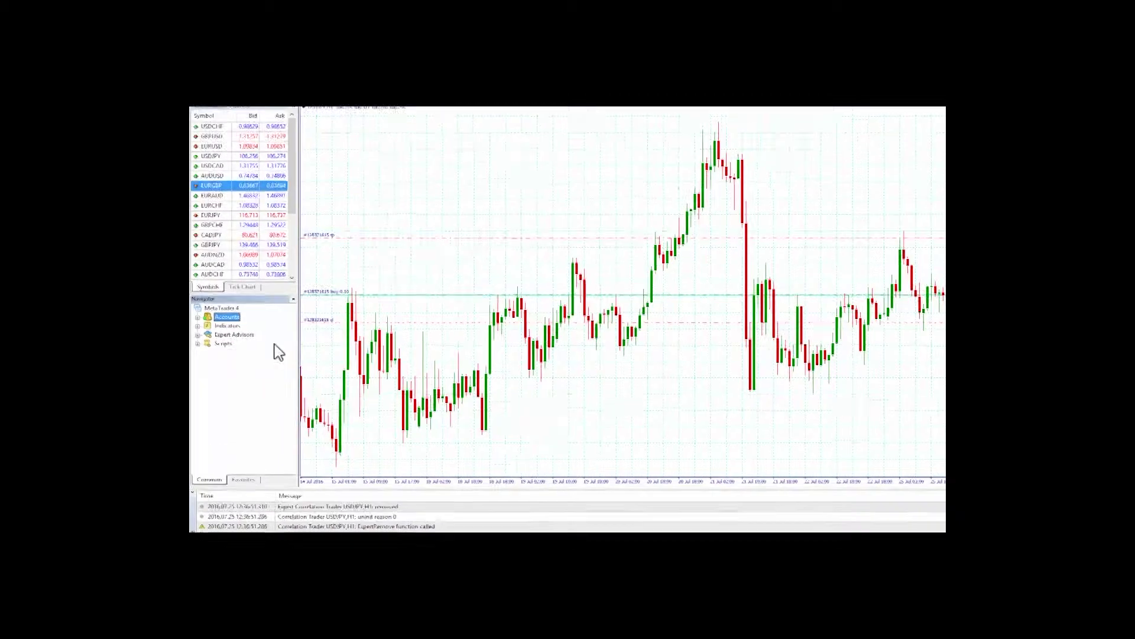
- Drag Correlation Trader from the Navigator's Expert Advisors onto the price chart and accept its settings
{"action": "double_click", "coordinate": [262, 339]}
{"action": "left_click", "coordinate": [262, 347]}
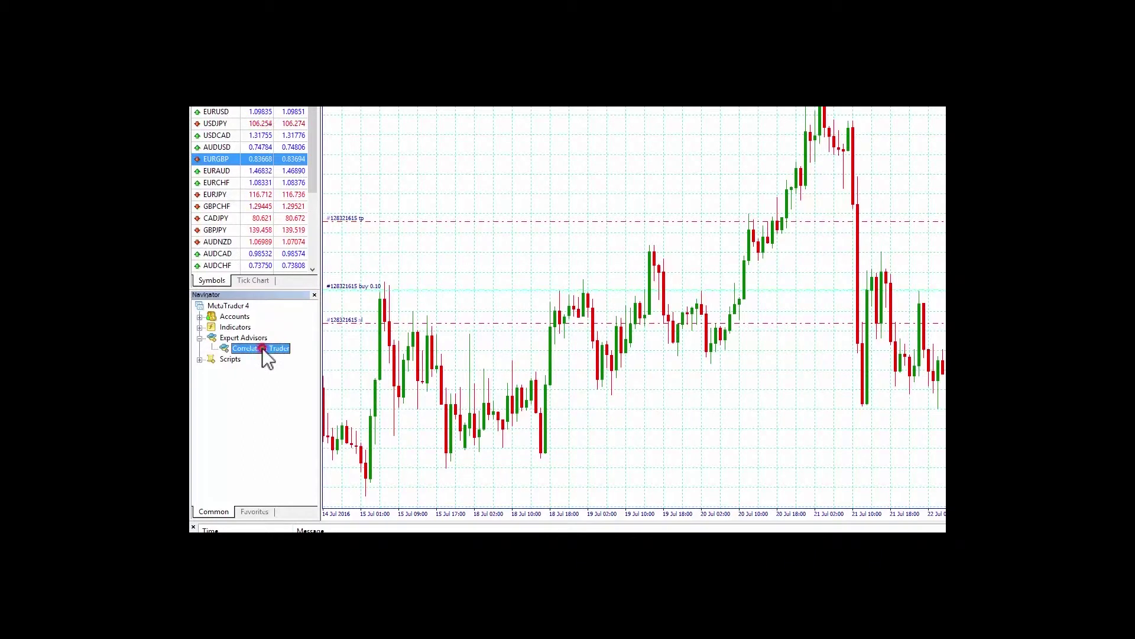
{"action": "left_click_drag", "start_coordinate": [261, 349], "coordinate": [532, 362]}
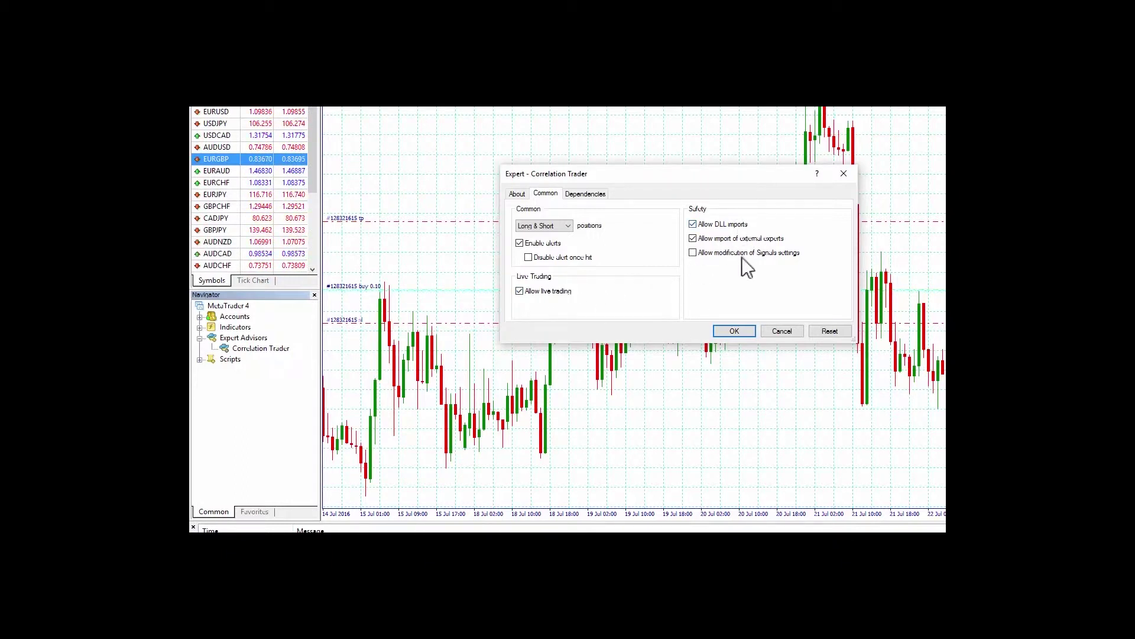
{"action": "left_click", "coordinate": [742, 330]}
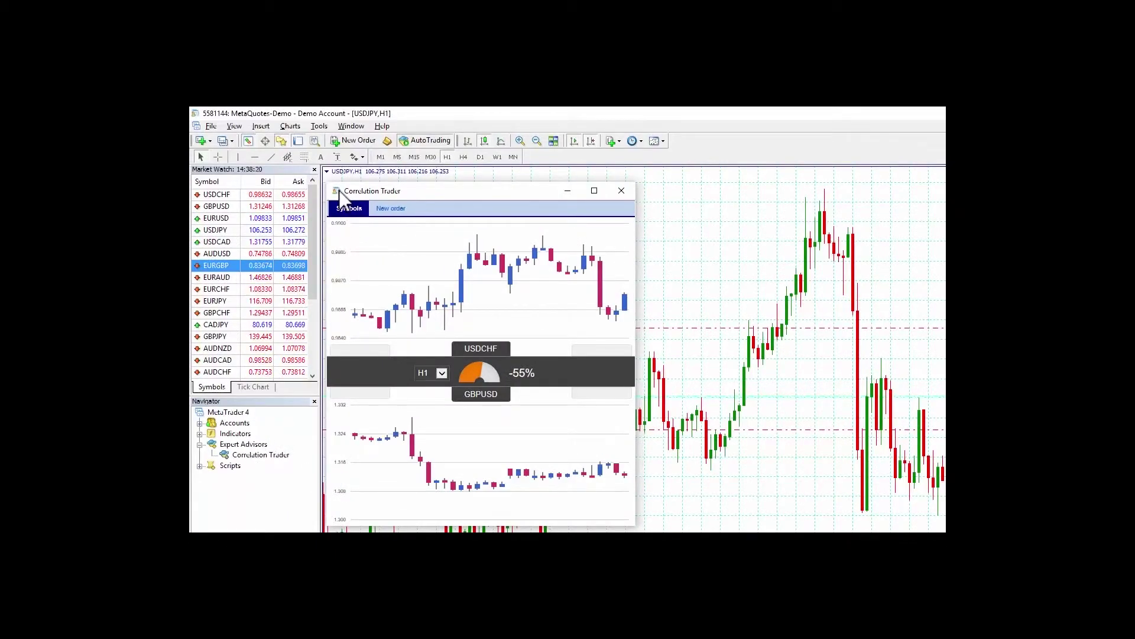
- Toggle Pin/Unpin on the Correlation Trader panel and shrink it slightly from the bottom-right corner
{"action": "left_click", "coordinate": [339, 190]}
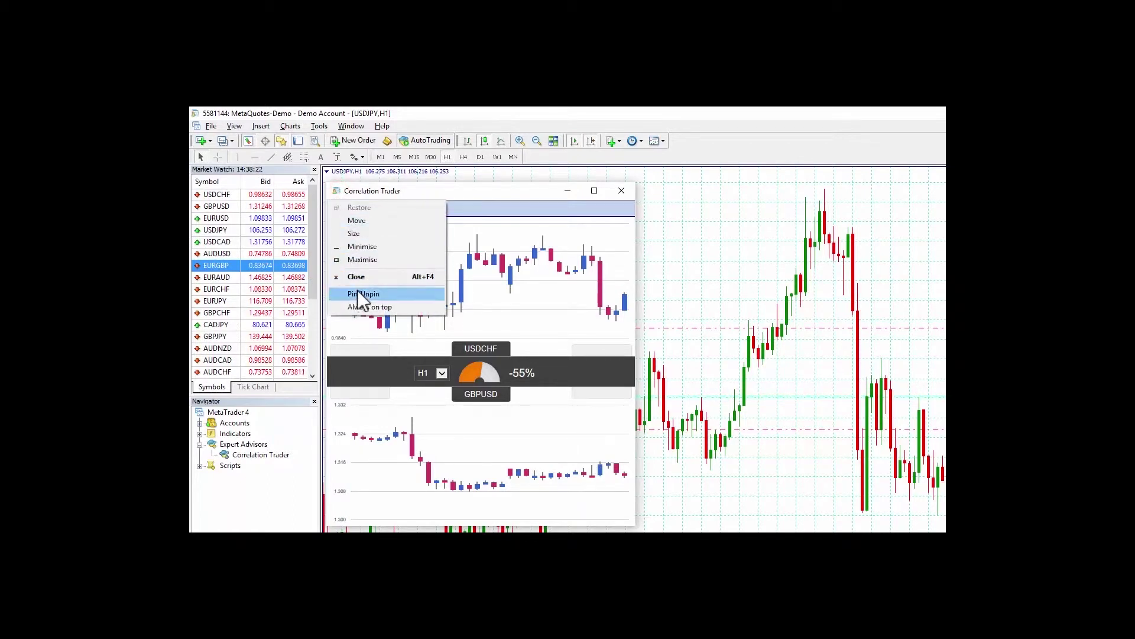
{"action": "left_click", "coordinate": [386, 191]}
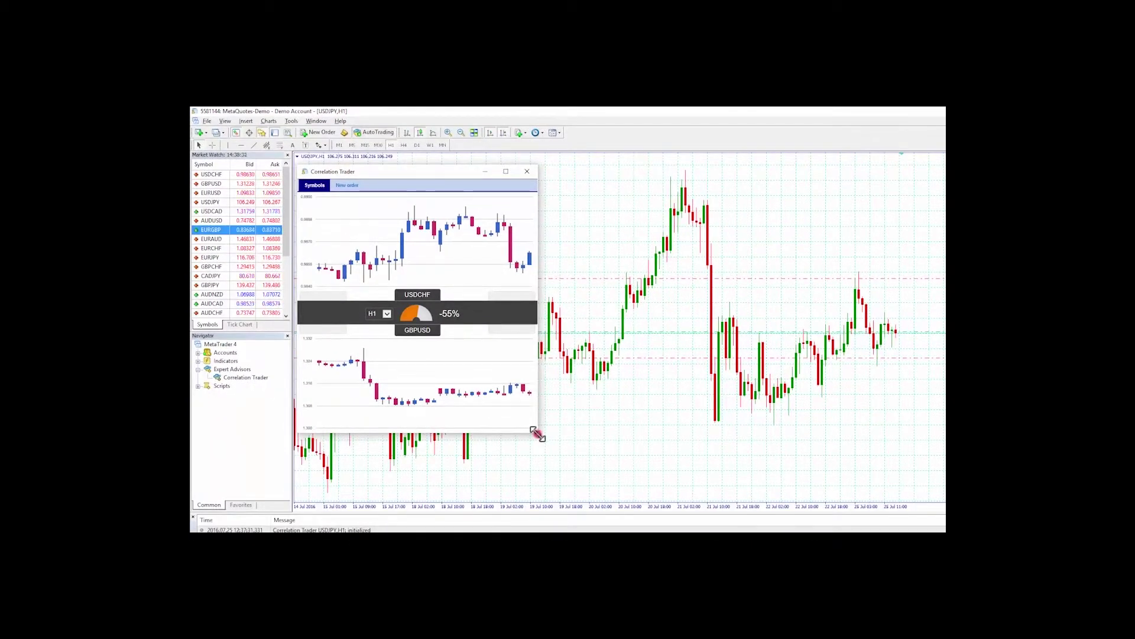
{"action": "mouse_move", "coordinate": [538, 431]}
{"action": "left_mouse_down"}
{"action": "mouse_move", "coordinate": [641, 494]}
{"action": "mouse_move", "coordinate": [558, 421]}
{"action": "mouse_move", "coordinate": [526, 419]}
{"action": "left_mouse_up"}
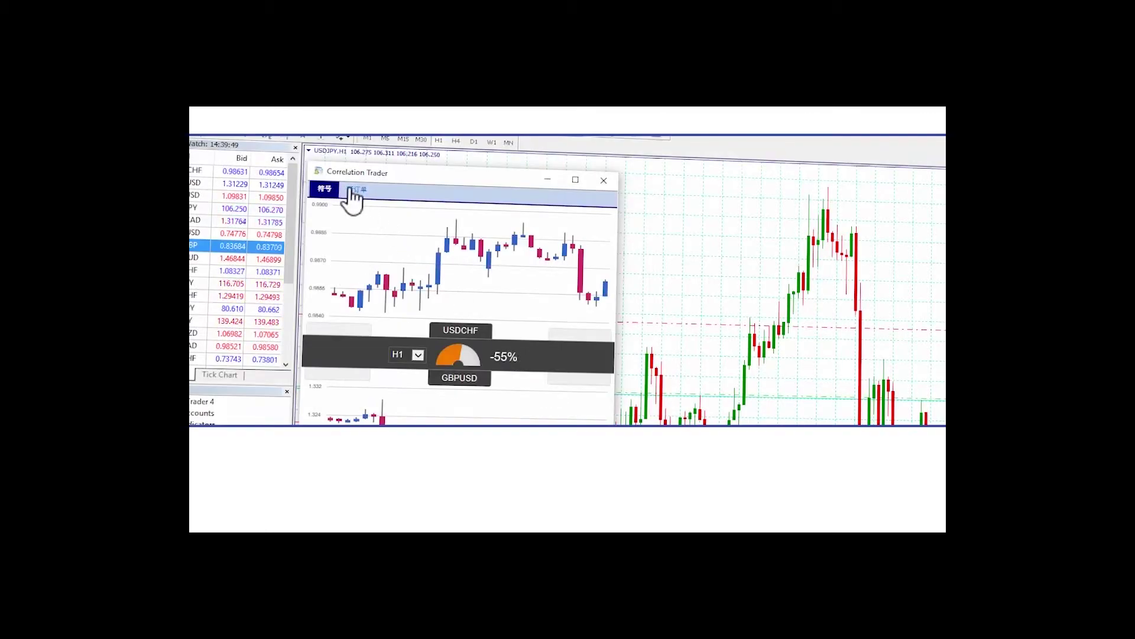
- Choose Chinese (Simplified) under View > Languages and postpone the restart until later
{"action": "left_click", "coordinate": [351, 189]}
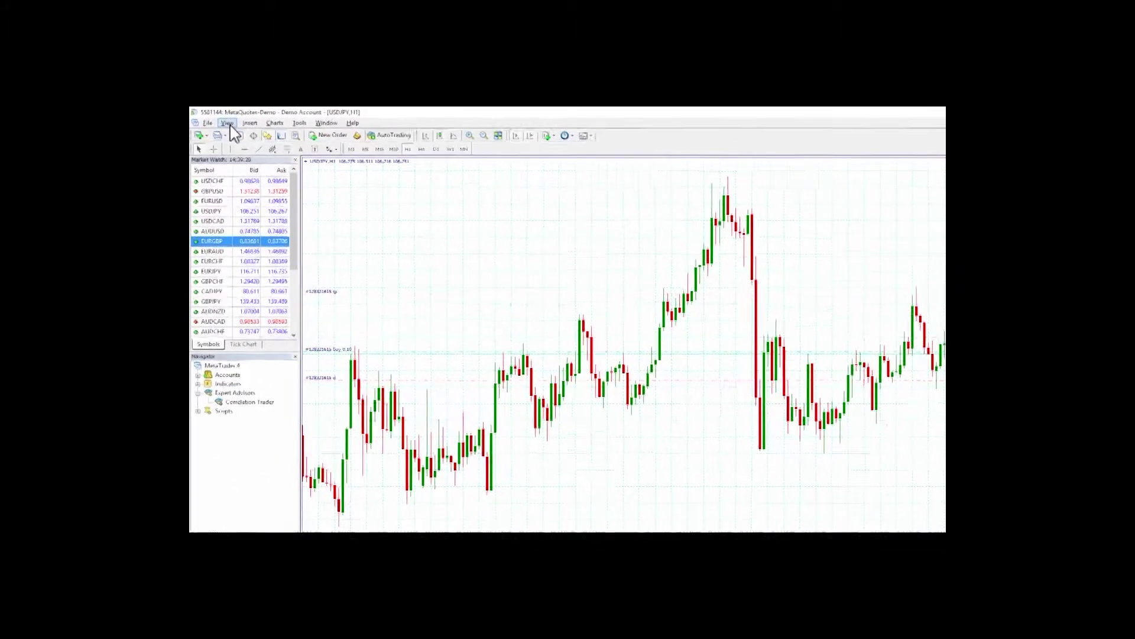
{"action": "left_click", "coordinate": [235, 127]}
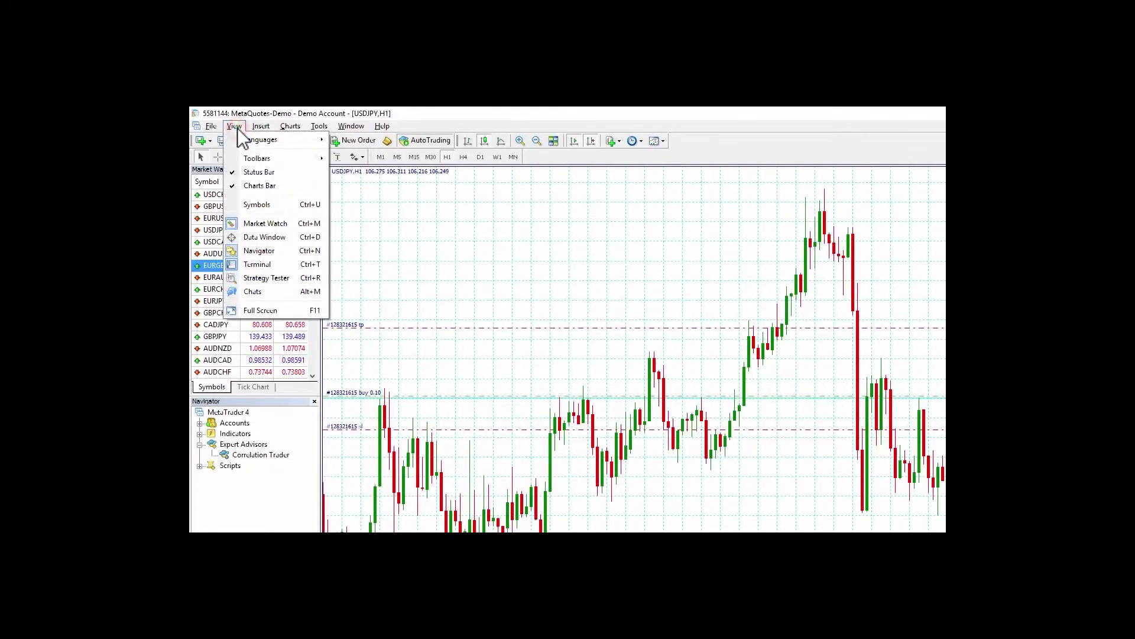
{"action": "mouse_move", "coordinate": [260, 139]}
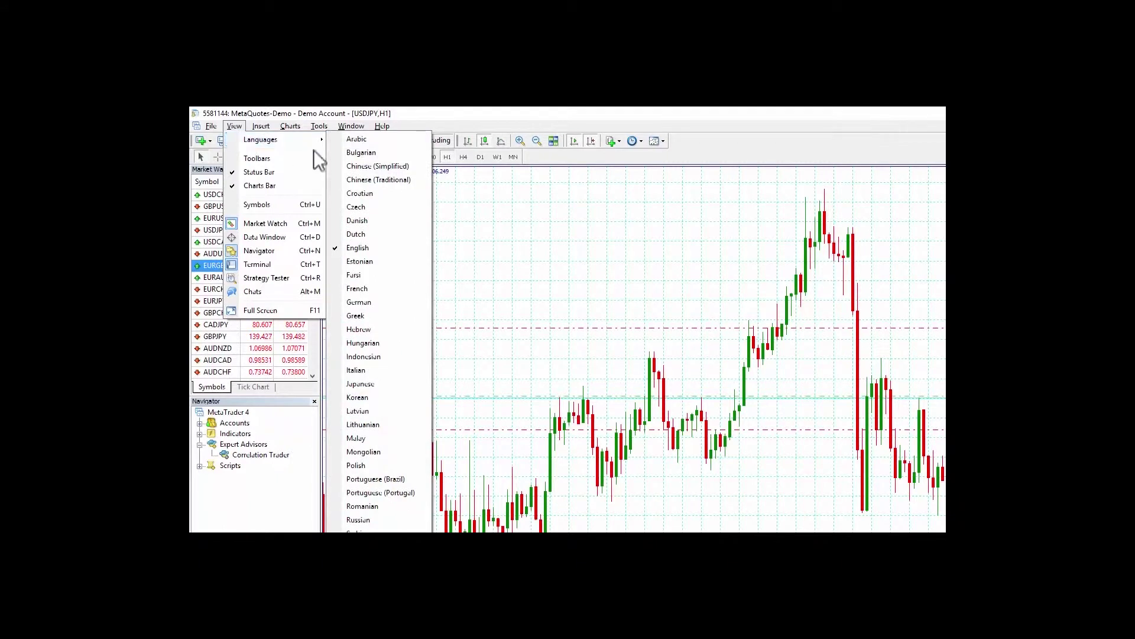
{"action": "left_click", "coordinate": [341, 165]}
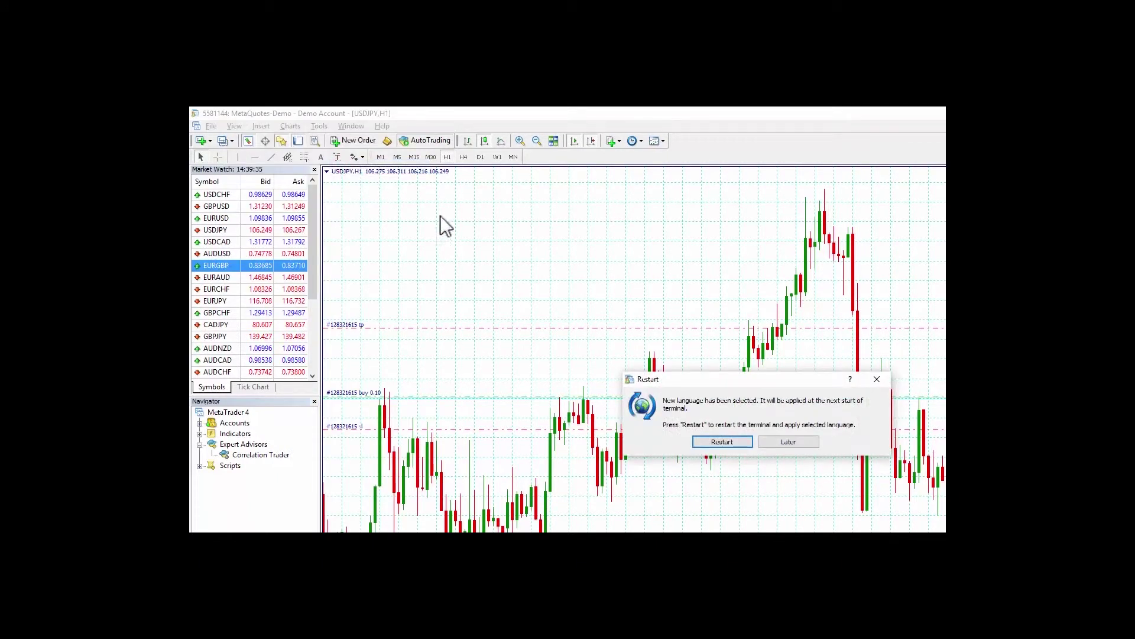
{"action": "left_click", "coordinate": [769, 440]}
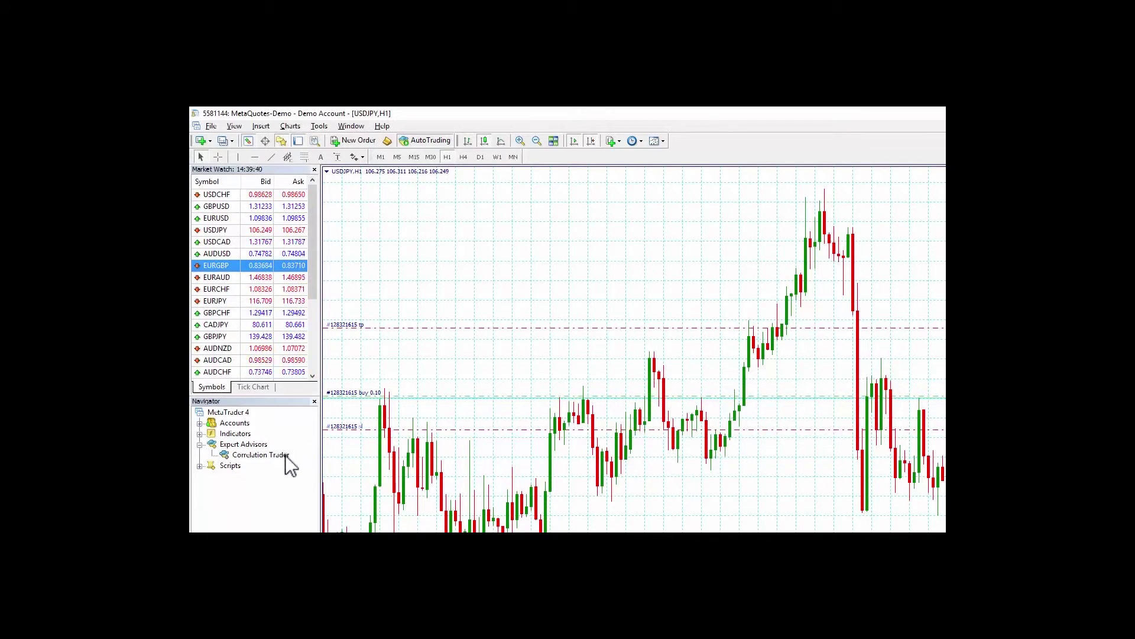
- Drag Correlation Trader onto the chart again and confirm its settings with OK
{"action": "left_click_drag", "start_coordinate": [286, 454], "coordinate": [503, 371]}
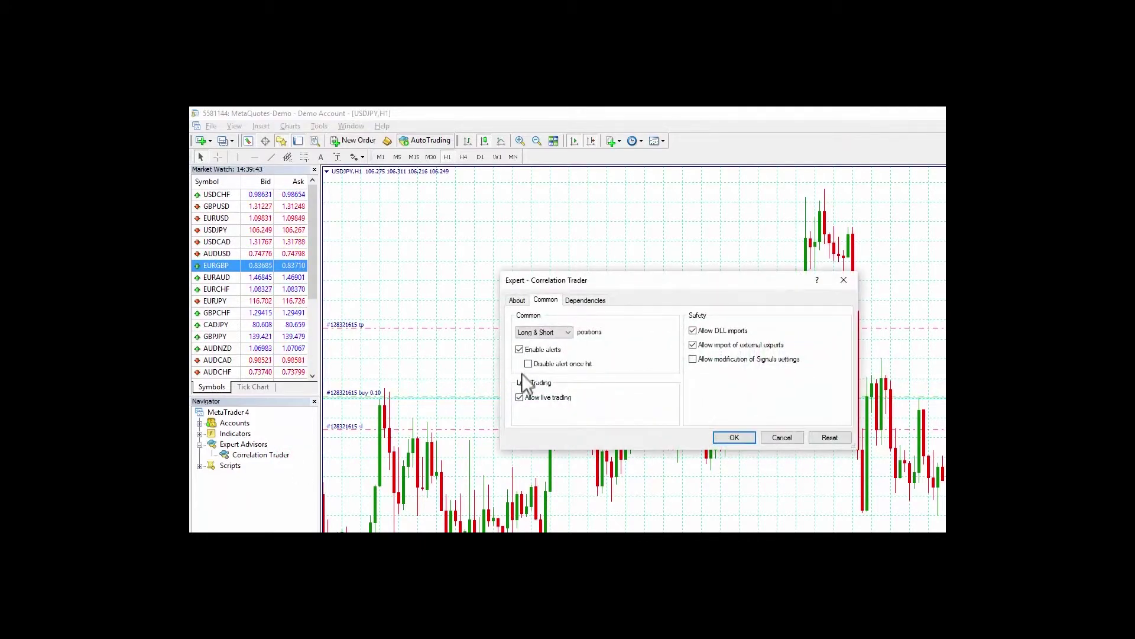
{"action": "left_click", "coordinate": [724, 439]}
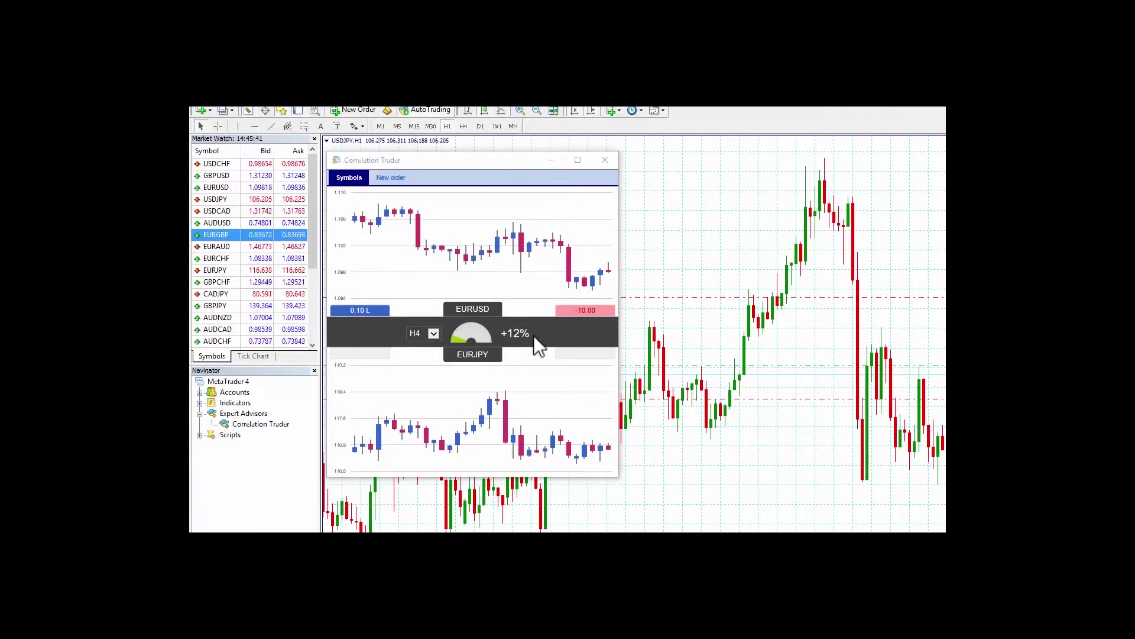
- Replace the second symbol EURJPY with USDCHF in the Correlation Trader panel
{"action": "left_click", "coordinate": [491, 355]}
{"action": "type", "text": "u"}
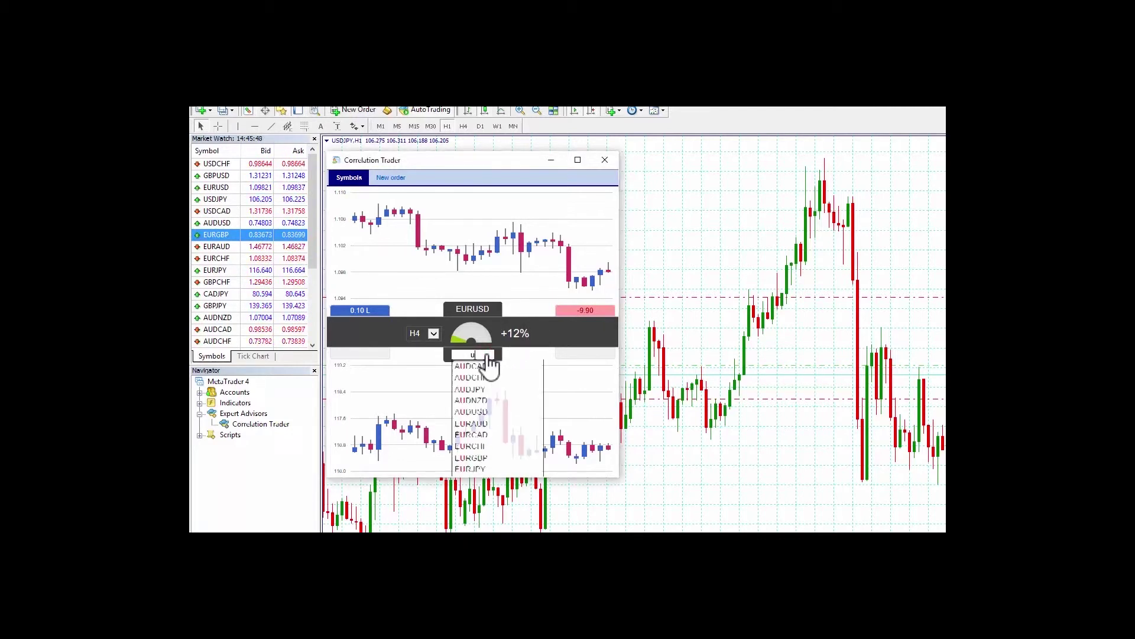
{"action": "type", "text": "sdch"}
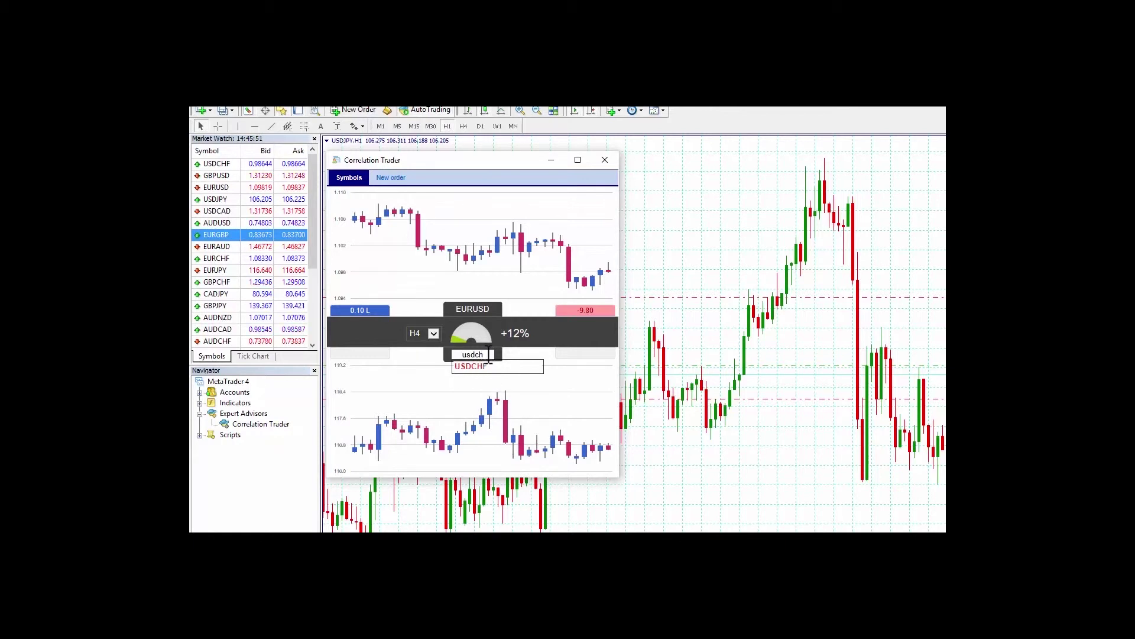
{"action": "type", "text": "f"}
{"action": "key", "text": "Return"}
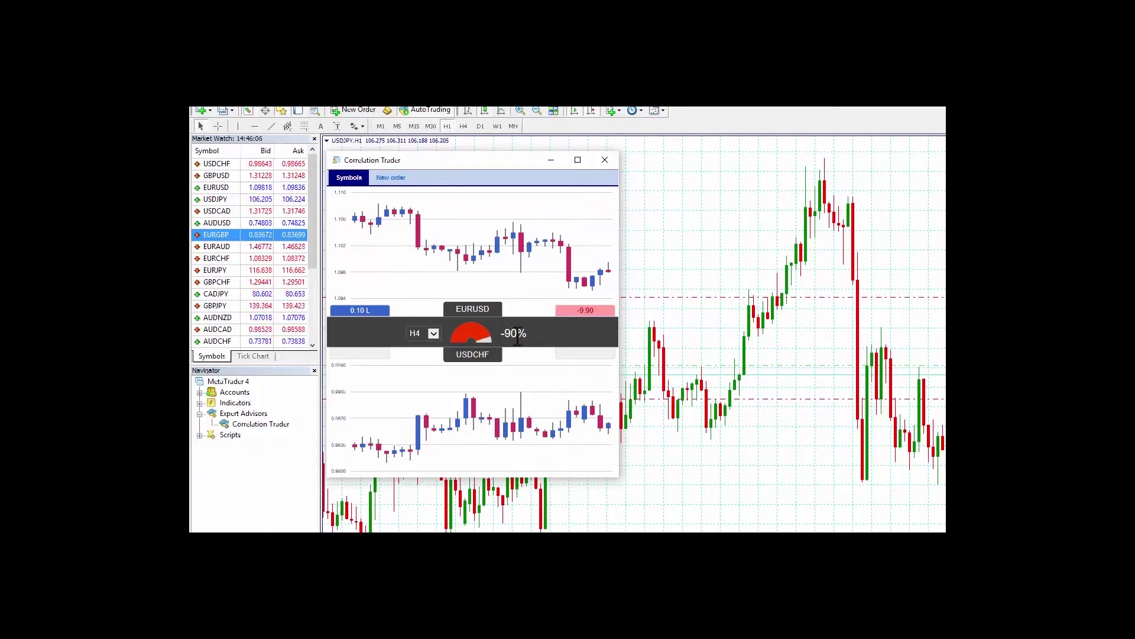
- Set the first symbol to AUDUSD and the comparison timeframe to H2
{"action": "left_click", "coordinate": [487, 312]}
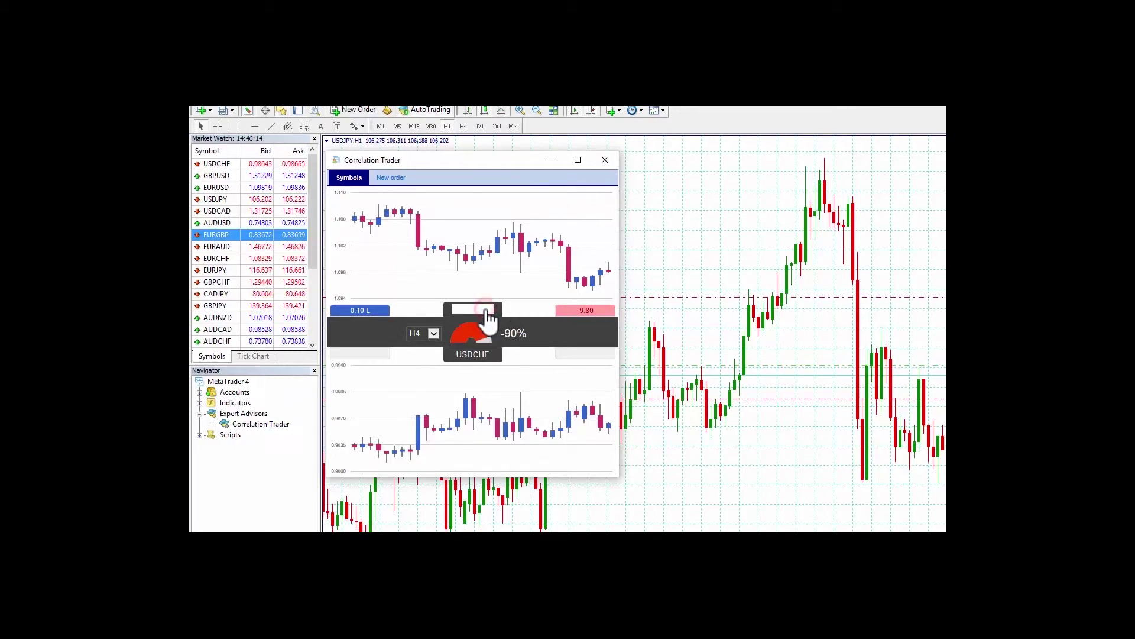
{"action": "type", "text": "au"}
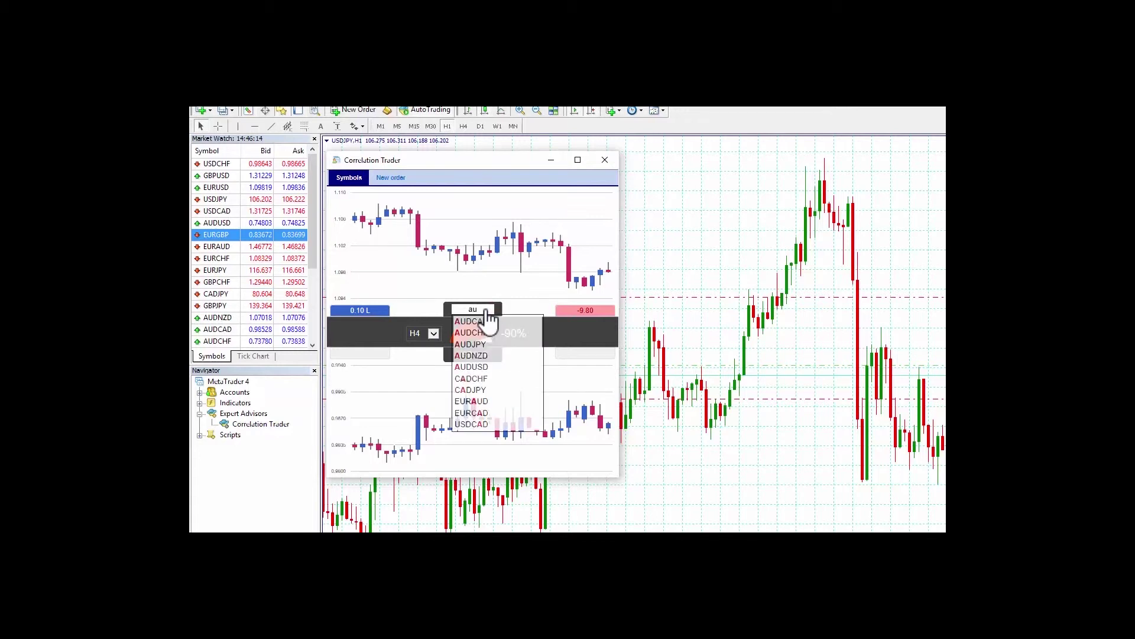
{"action": "type", "text": "d"}
{"action": "left_click", "coordinate": [483, 367]}
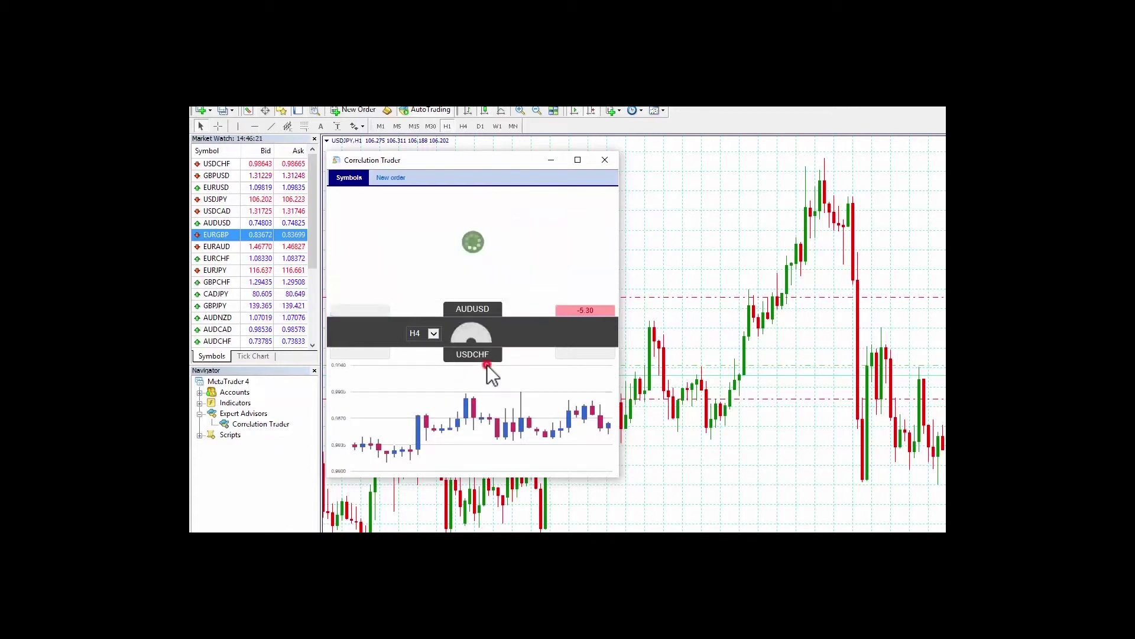
{"action": "left_click", "coordinate": [433, 333]}
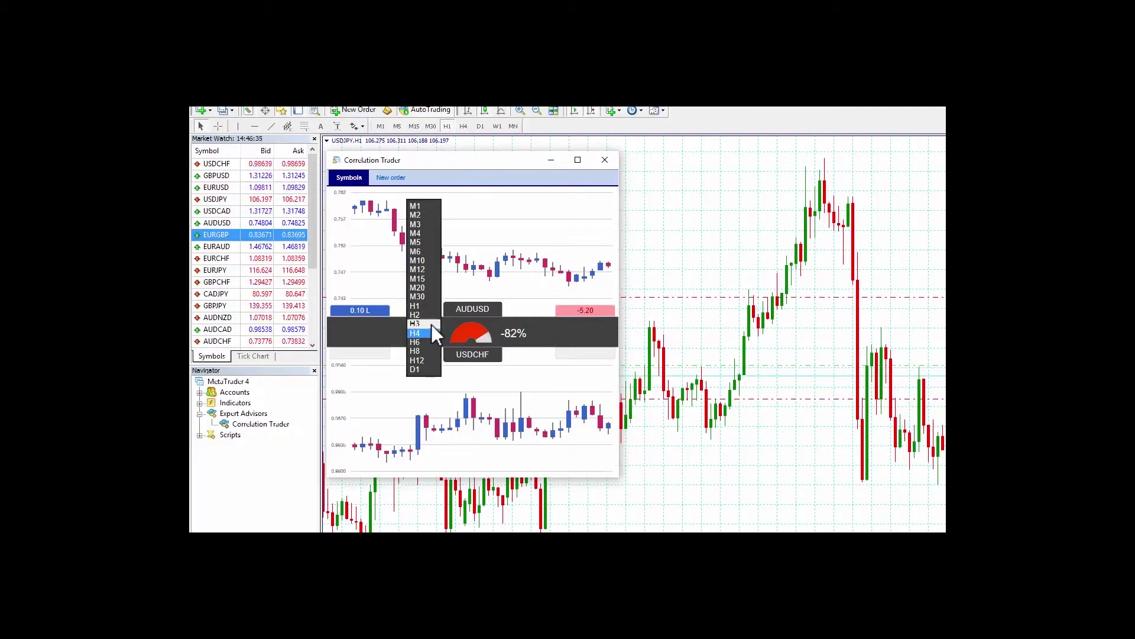
{"action": "left_click", "coordinate": [428, 316]}
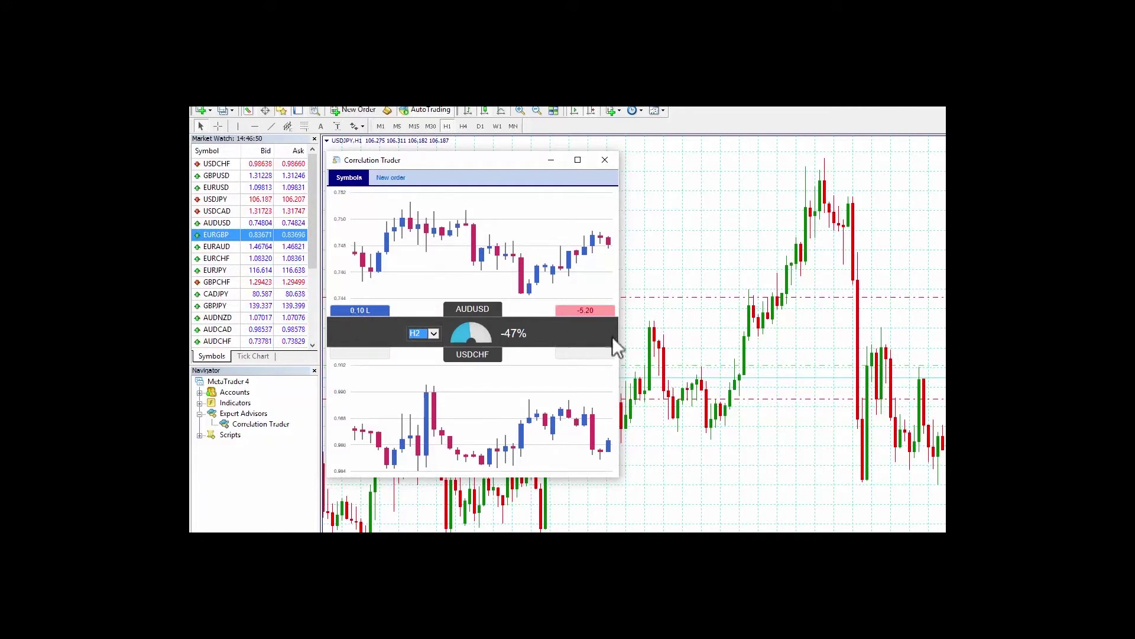
- Switch Correlation Trader to its New order tab showing the open 0.10-lot AUDUSD position
{"action": "left_click", "coordinate": [577, 315]}
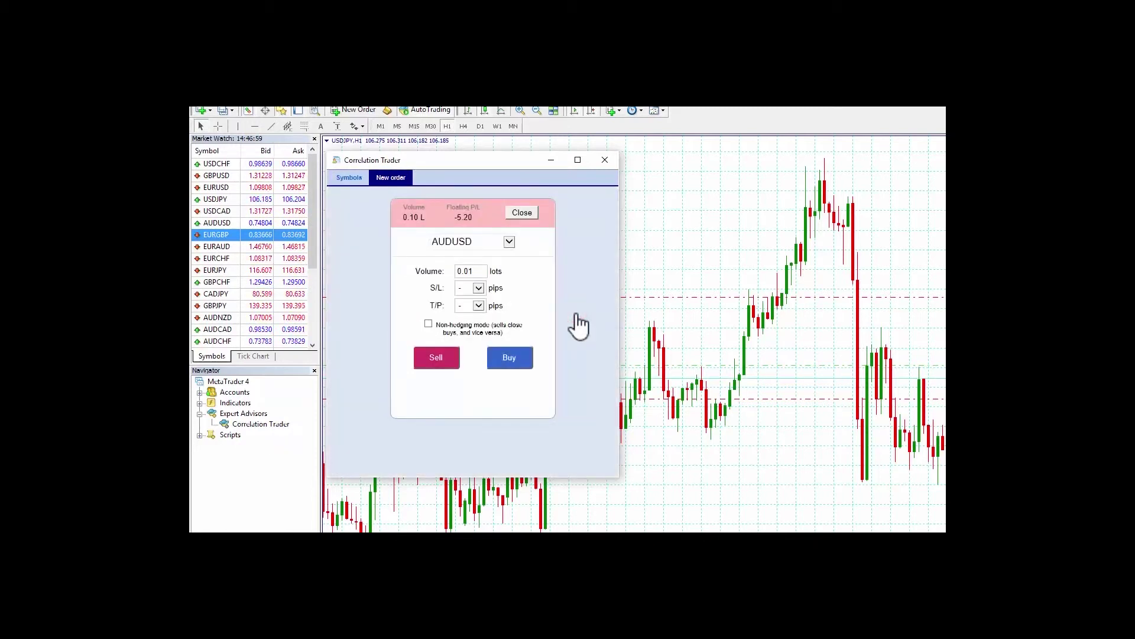